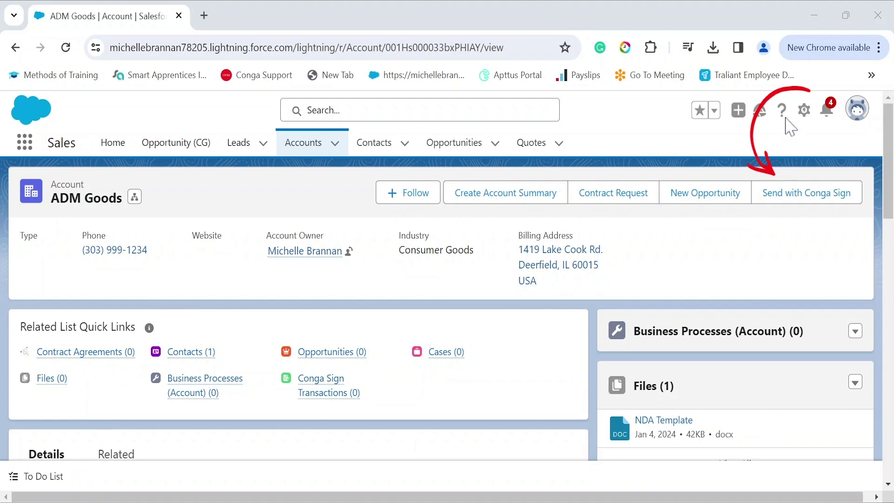
Click Send with Conga Sign on the ADM Goods account record.
{"action": "left_click", "coordinate": [804, 200]}
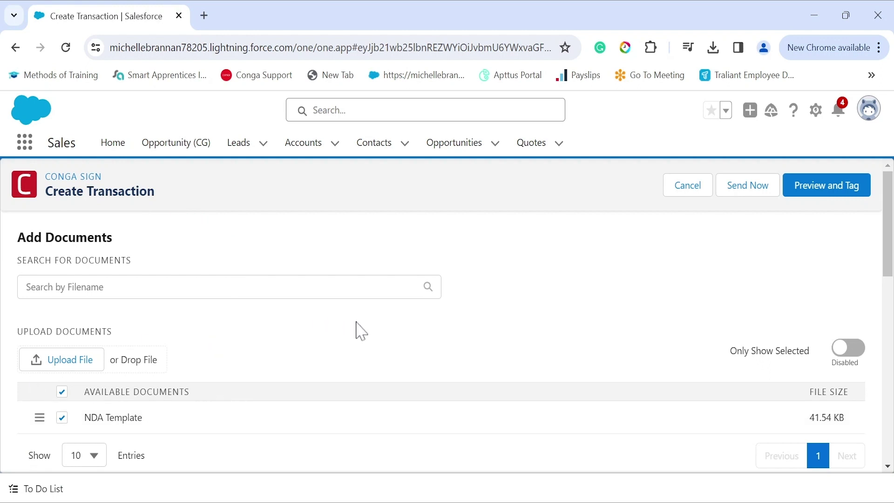
Keep NDA Template as the checked document and scroll down toward the recipients.
{"action": "scroll", "coordinate": [361, 330], "scroll_direction": "down", "scroll_amount": 2}
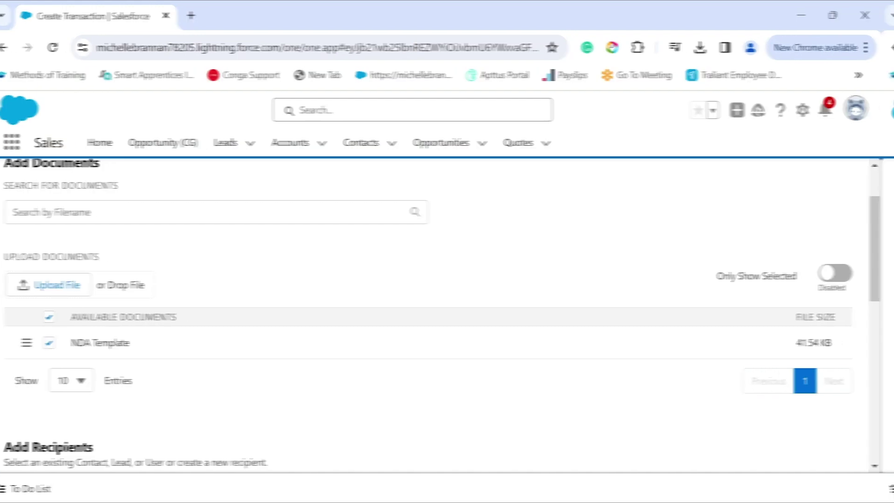
Add the suggested contact as a signer and create a new Haptic Health recipient.
{"action": "key", "text": "Tab"}
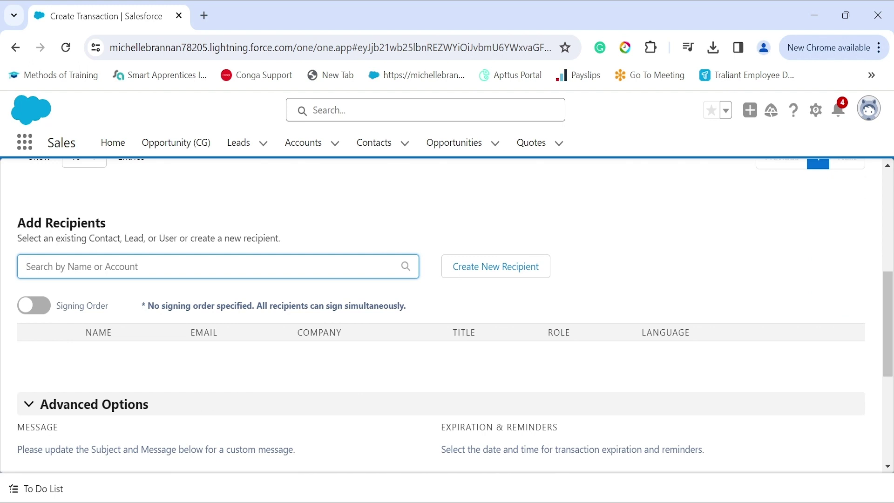
{"action": "type", "text": "mi"}
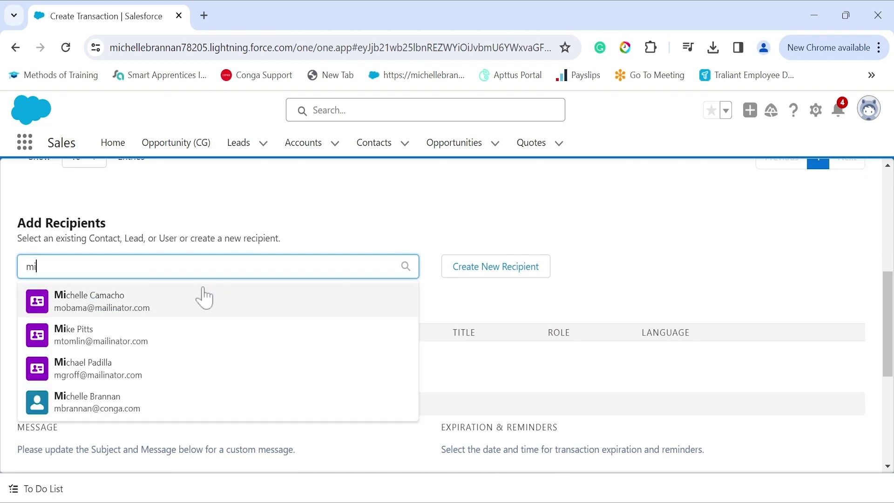
{"action": "left_click", "coordinate": [197, 303]}
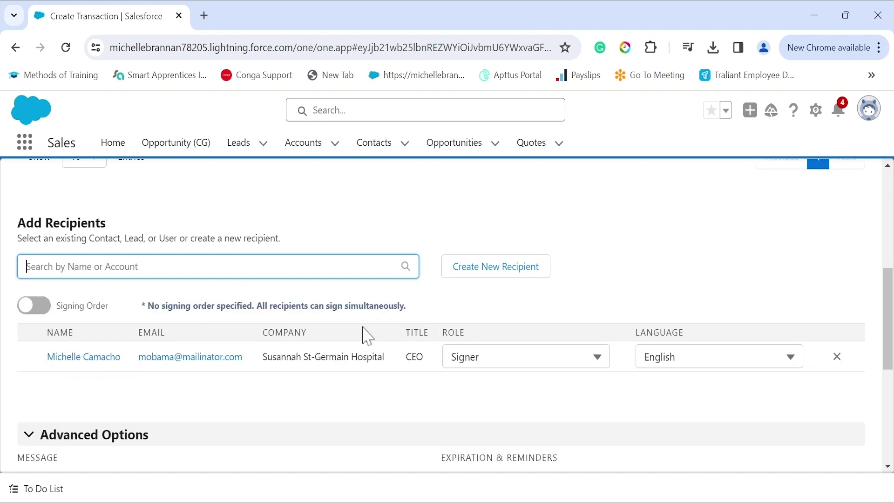
{"action": "left_click", "coordinate": [505, 278]}
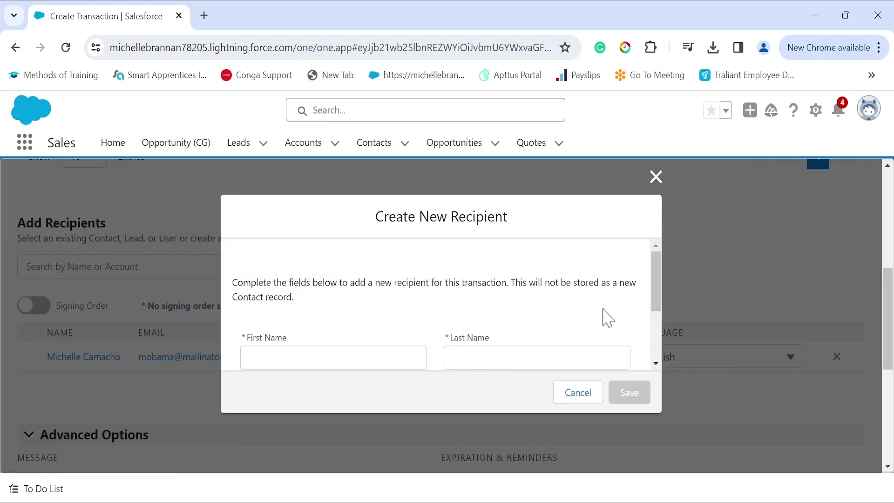
{"action": "scroll", "coordinate": [574, 310], "scroll_direction": "down", "scroll_amount": 2}
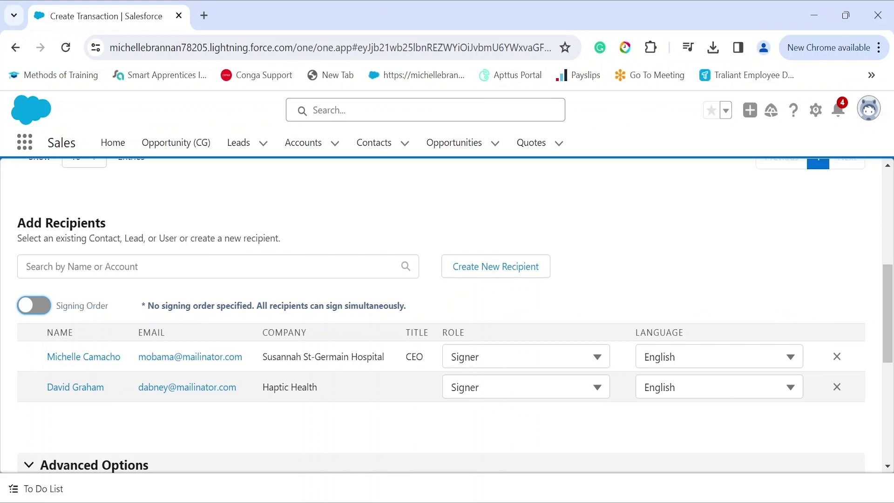
Turn on Signing Order and move the Haptic Health signer to the first position.
{"action": "left_click", "coordinate": [47, 308]}
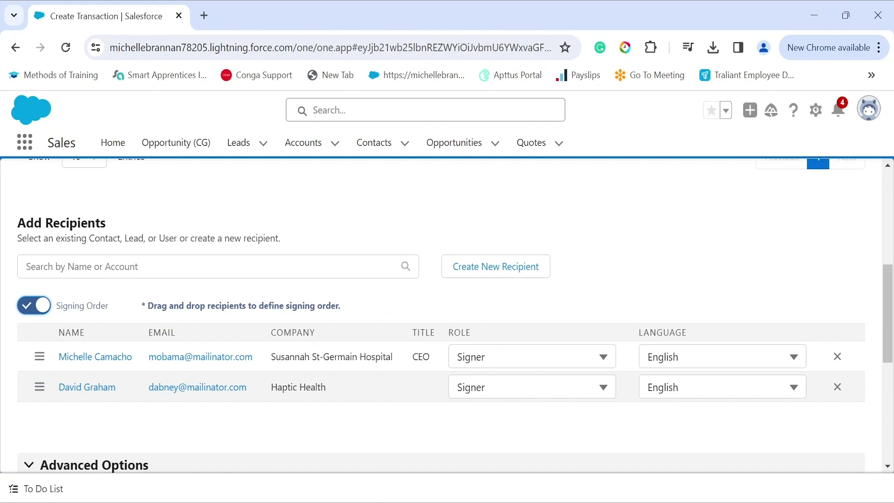
{"action": "left_click_drag", "start_coordinate": [113, 357], "coordinate": [38, 386]}
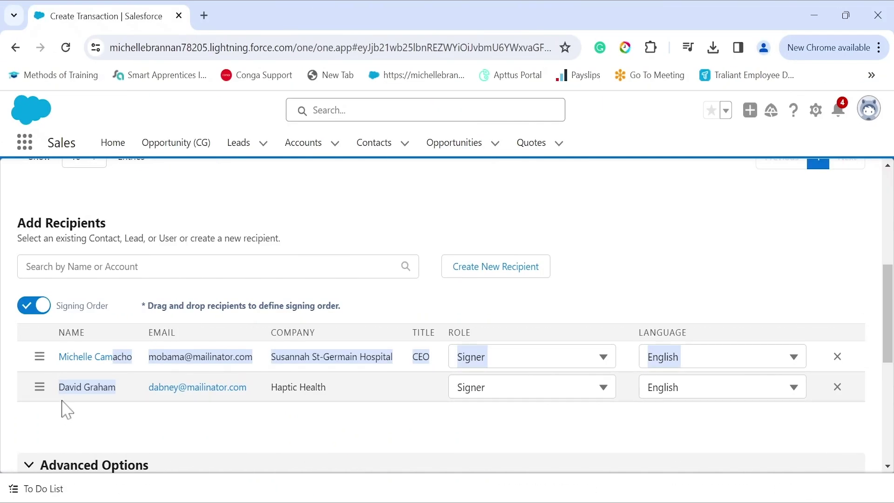
{"action": "left_click", "coordinate": [96, 431]}
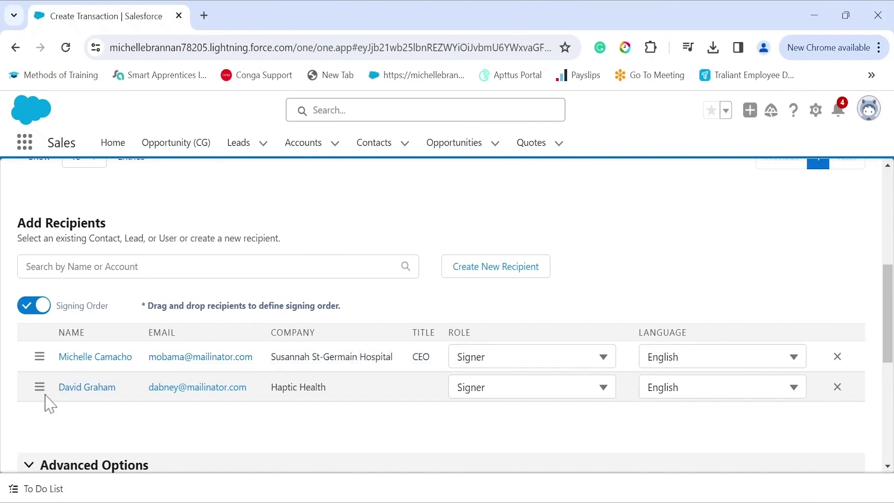
{"action": "left_click_drag", "start_coordinate": [42, 390], "coordinate": [45, 357]}
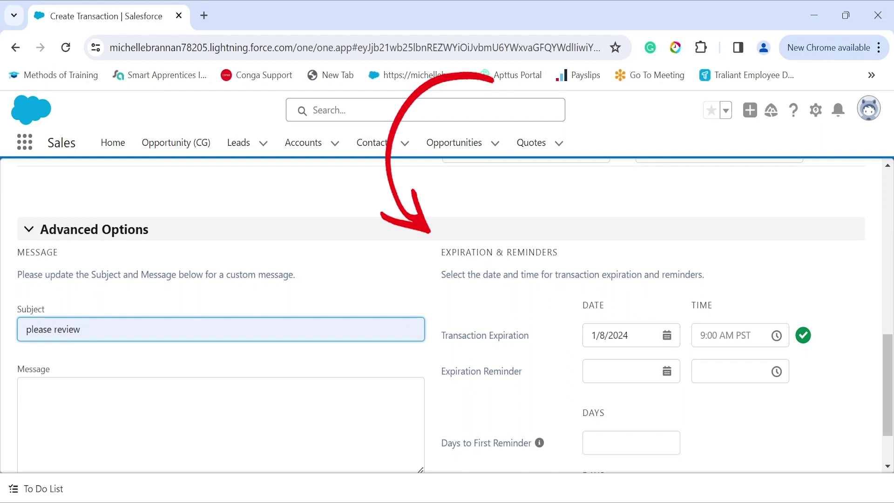
Change the transaction expiration date to the 15th (1/15/2024).
{"action": "left_click", "coordinate": [615, 335]}
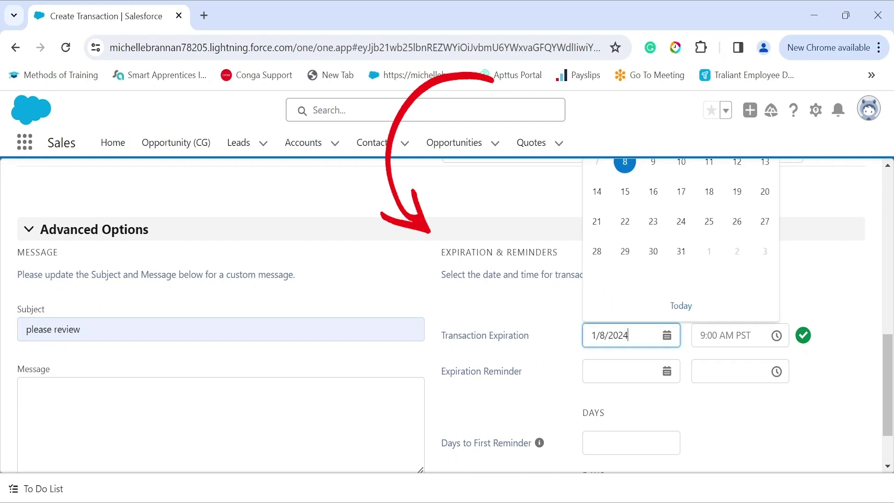
{"action": "left_click", "coordinate": [625, 193]}
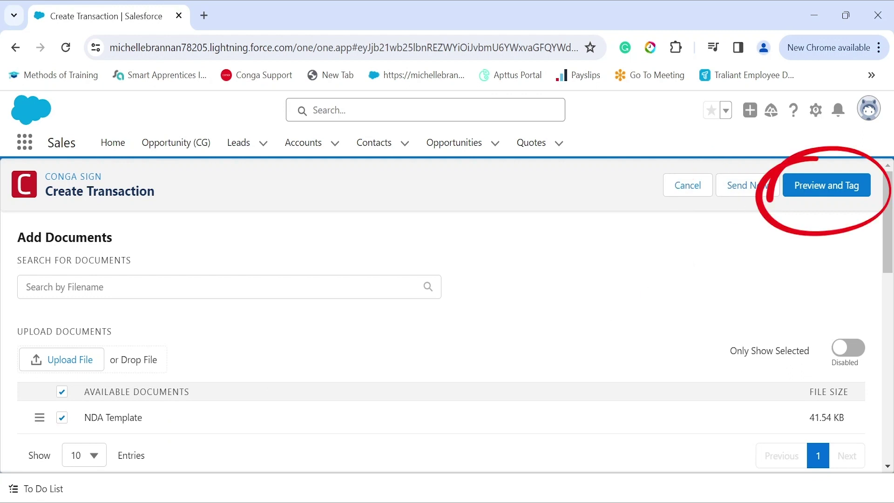
Place Initial, Name and Company fields on the NDA Template, then send it.
{"action": "left_click", "coordinate": [836, 189]}
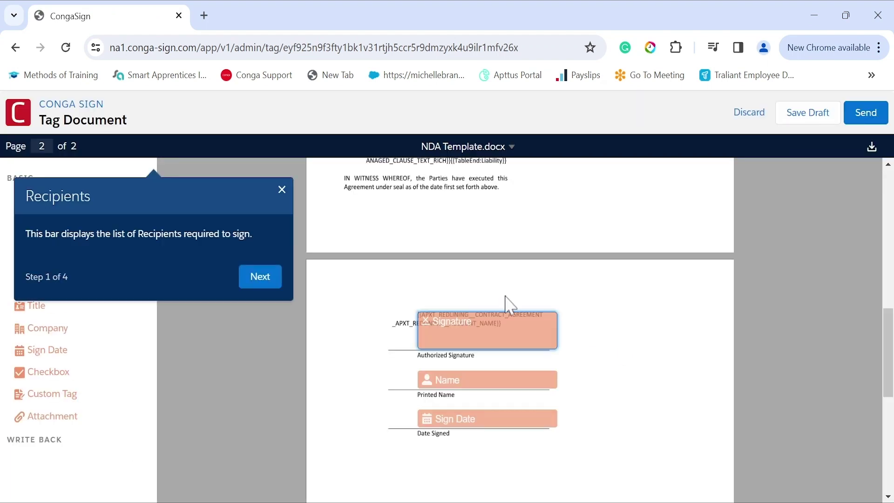
{"action": "left_click", "coordinate": [282, 190]}
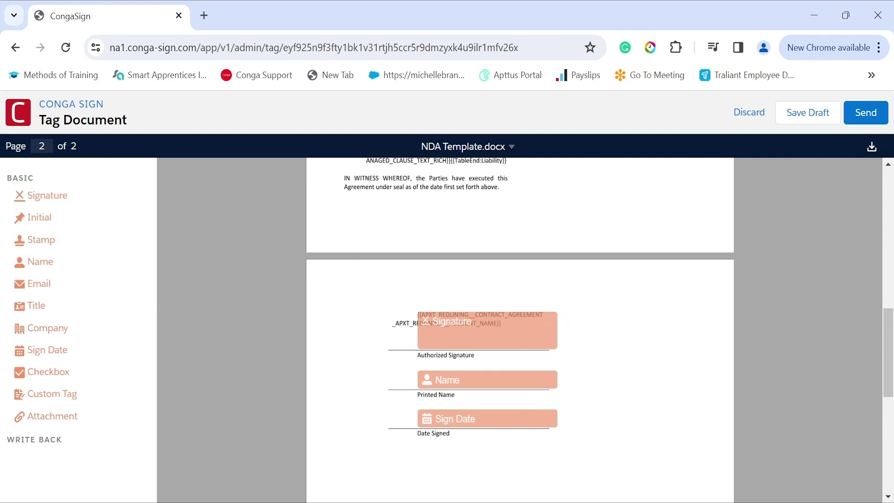
{"action": "left_click_drag", "start_coordinate": [50, 224], "coordinate": [652, 340]}
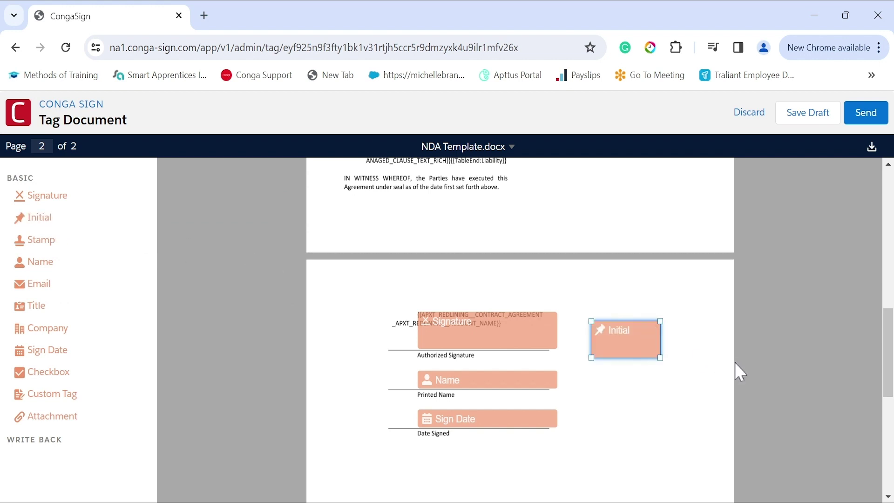
{"action": "left_click_drag", "start_coordinate": [47, 267], "coordinate": [79, 289]}
{"action": "left_click_drag", "start_coordinate": [51, 332], "coordinate": [606, 383]}
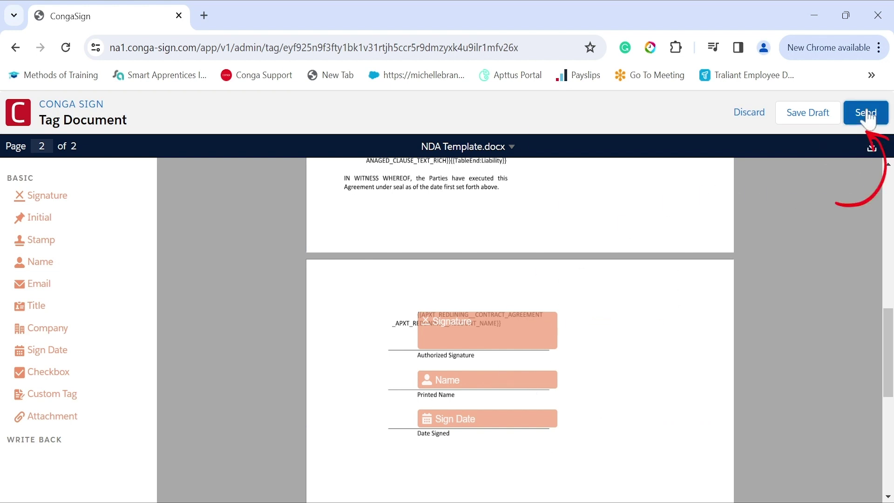
{"action": "left_click", "coordinate": [867, 119]}
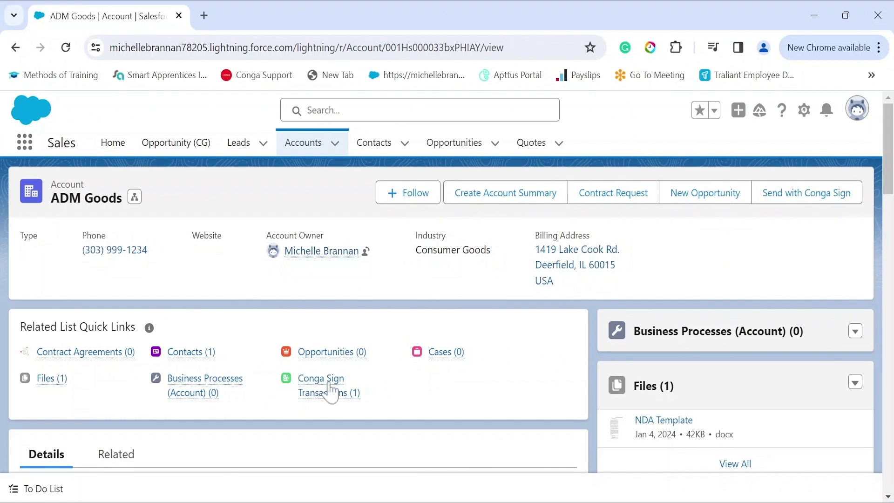
Open the NDA Template's Conga Sign signing link in a new browser tab.
{"action": "mouse_move", "coordinate": [331, 392]}
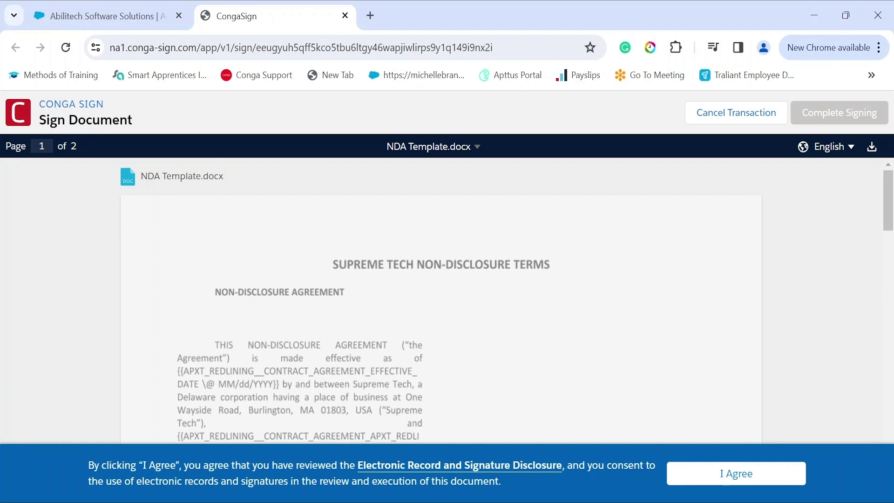
Accept the disclosure, adopt a signature for the Authorized Signature field, and complete signing.
{"action": "left_click", "coordinate": [699, 481]}
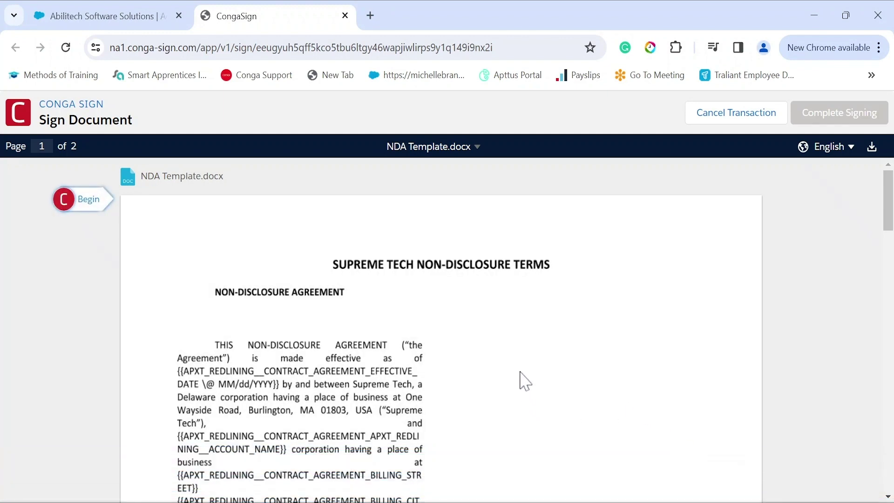
{"action": "left_click", "coordinate": [95, 201]}
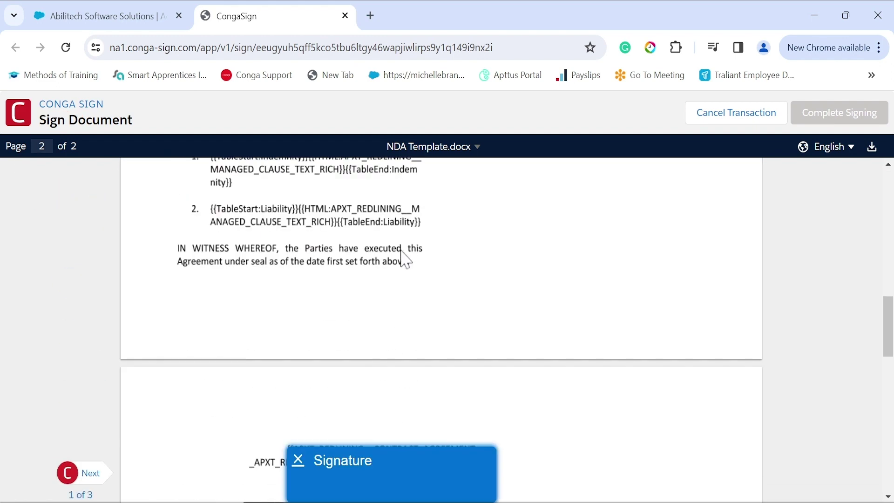
{"action": "scroll", "coordinate": [401, 258], "scroll_direction": "down", "scroll_amount": 3}
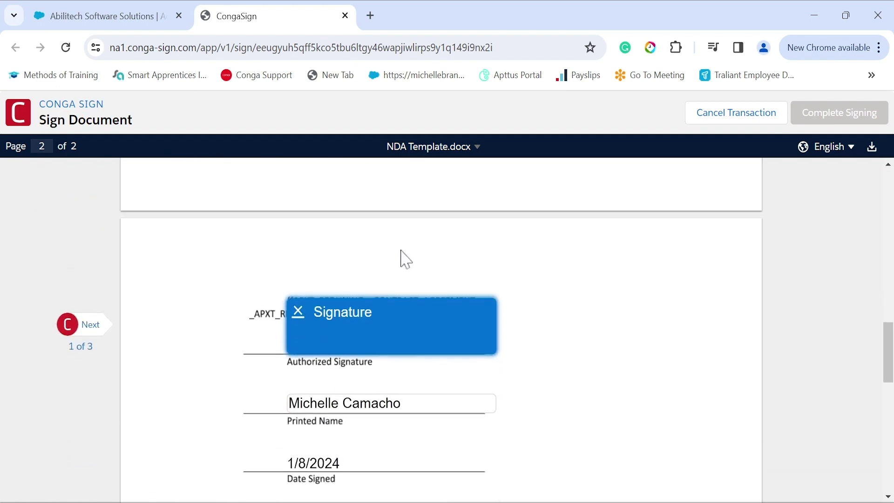
{"action": "left_click", "coordinate": [385, 328]}
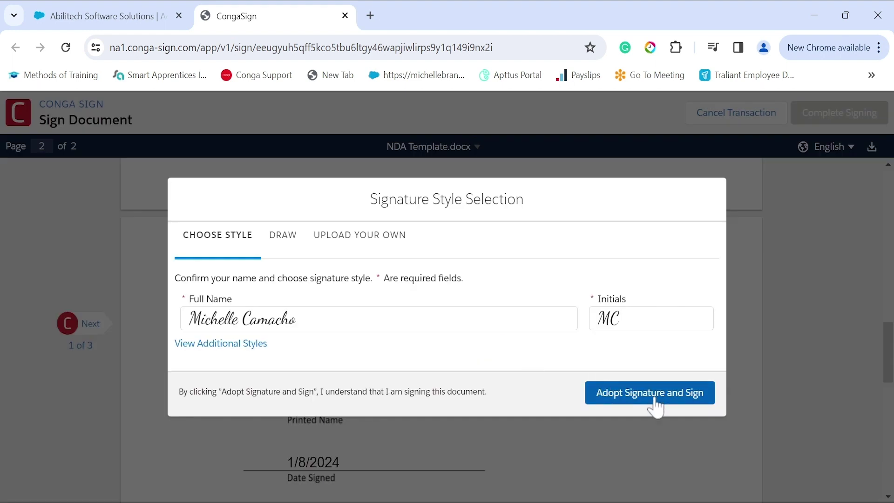
{"action": "left_click", "coordinate": [652, 395]}
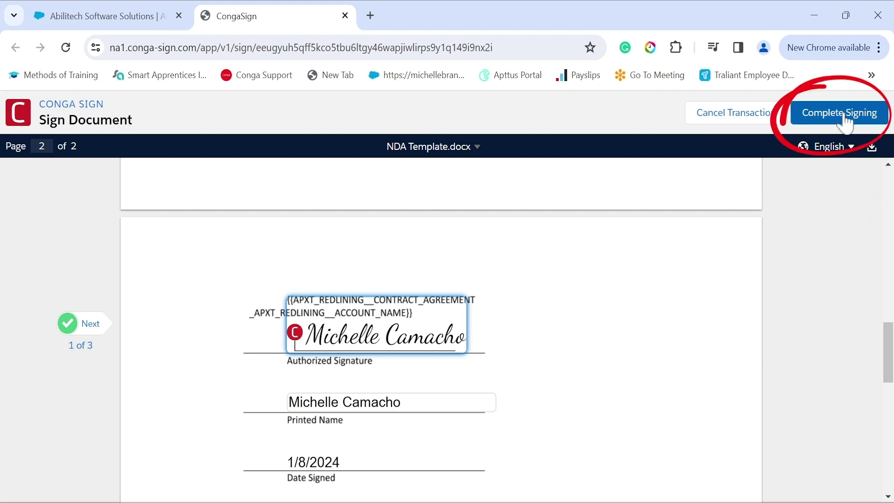
{"action": "left_click", "coordinate": [813, 119]}
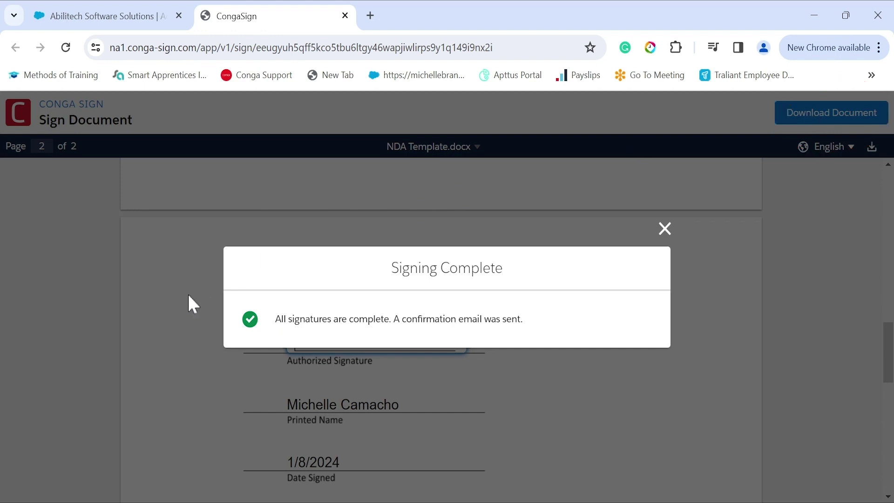
{"action": "key", "text": "ctrl+Page_Up"}
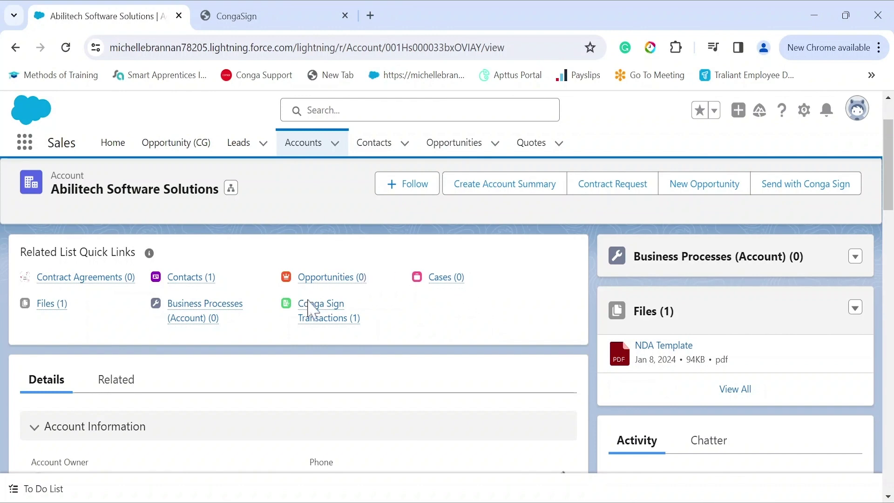
Open CS-000022 from the Conga Sign Transactions list, review its audit trail, then go back.
{"action": "mouse_move", "coordinate": [329, 319]}
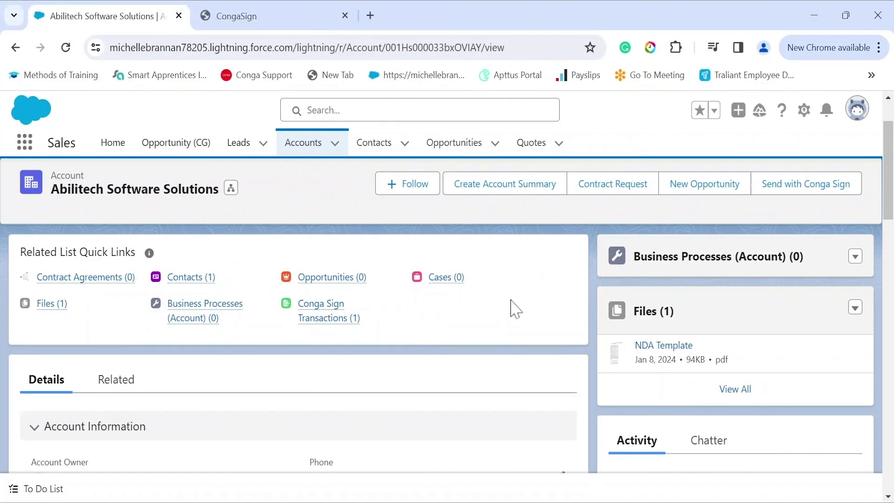
{"action": "left_click", "coordinate": [311, 319]}
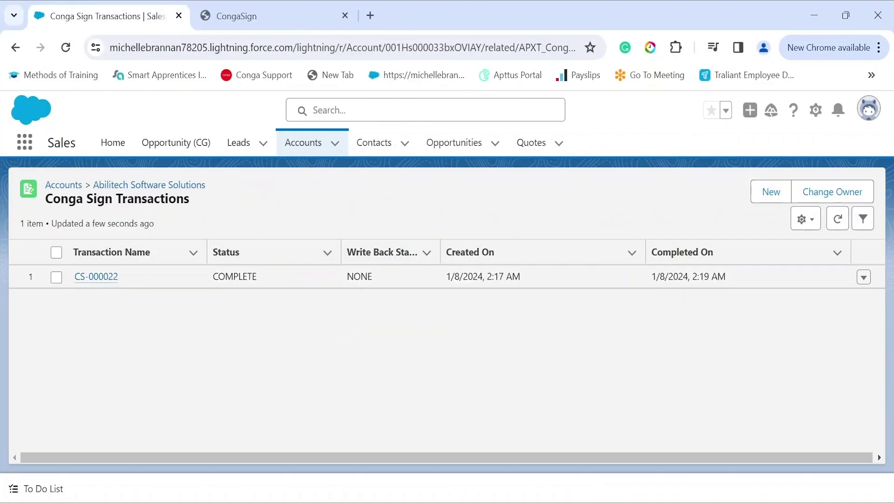
{"action": "left_click", "coordinate": [95, 278]}
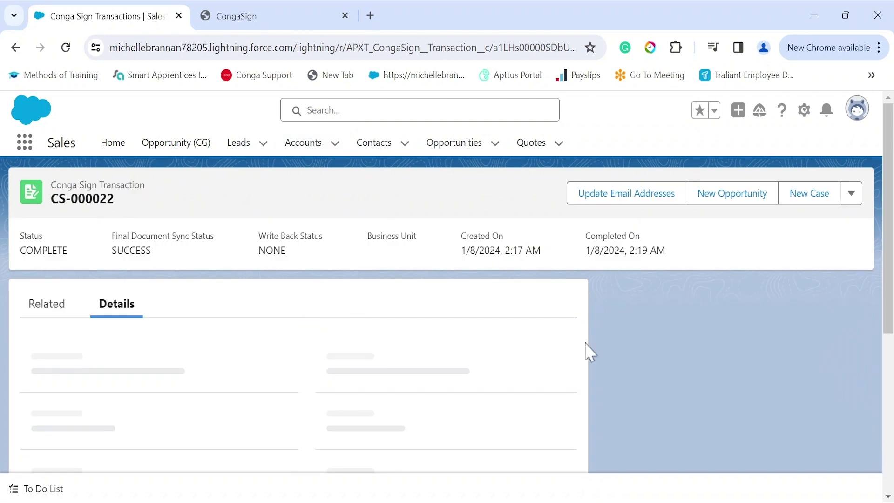
{"action": "left_click", "coordinate": [851, 192]}
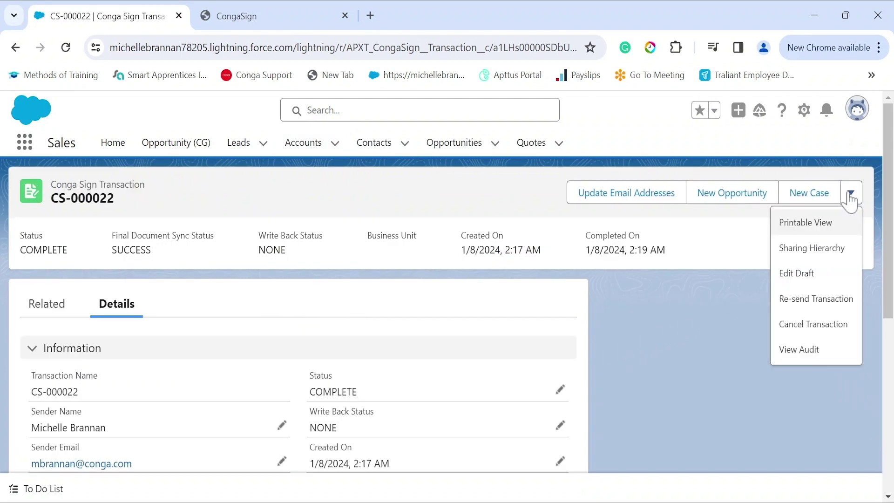
{"action": "left_click", "coordinate": [813, 358]}
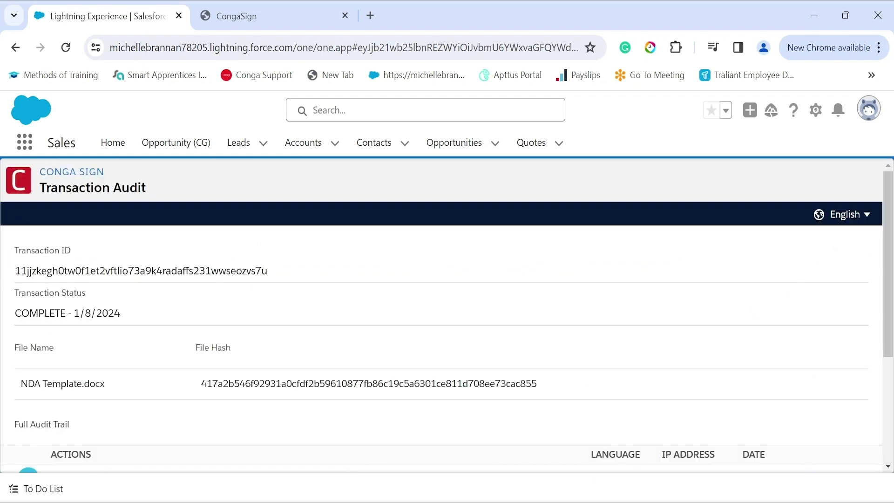
{"action": "scroll", "coordinate": [527, 305], "scroll_direction": "down", "scroll_amount": 4}
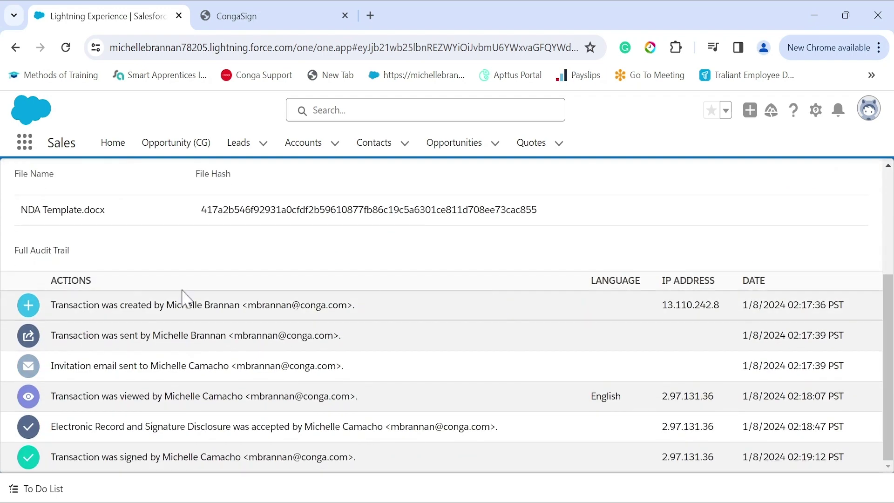
{"action": "key", "text": "alt+Left"}
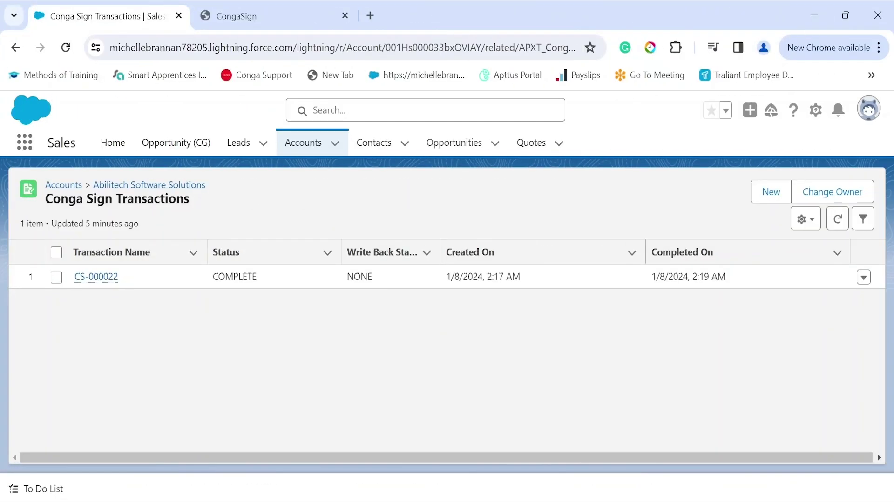